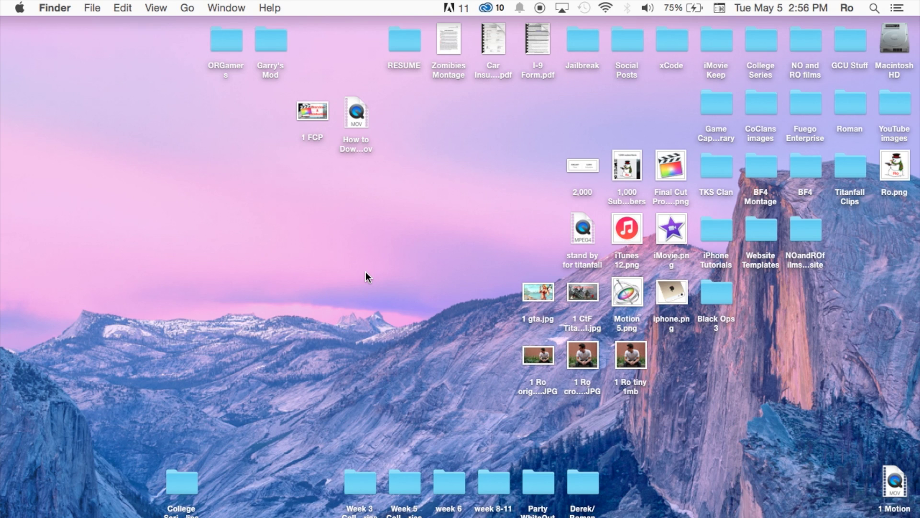
# Step: Launch Final Cut Pro from the Dock, opening the empty Untitled Project-U8lLKw in the 2015 library
pyautogui.moveTo(2, 214)
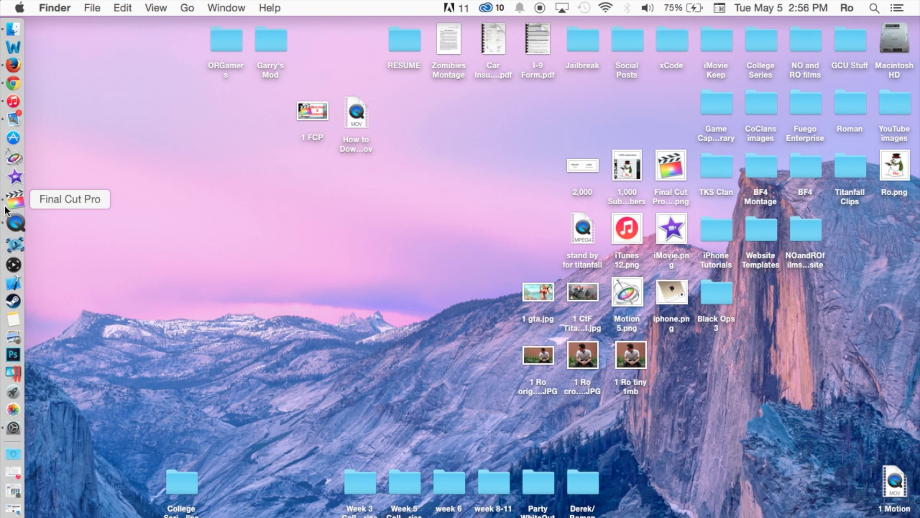
pyautogui.click(14, 203)
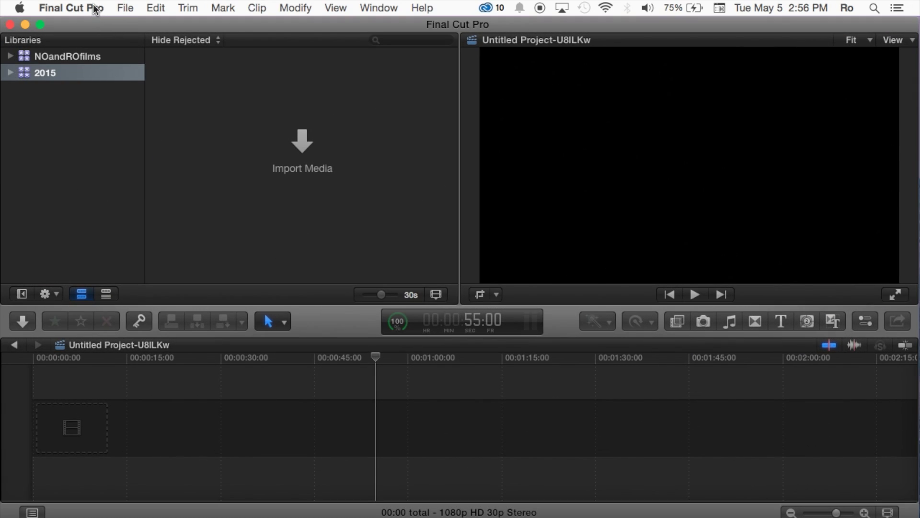
pyautogui.click(93, 8)
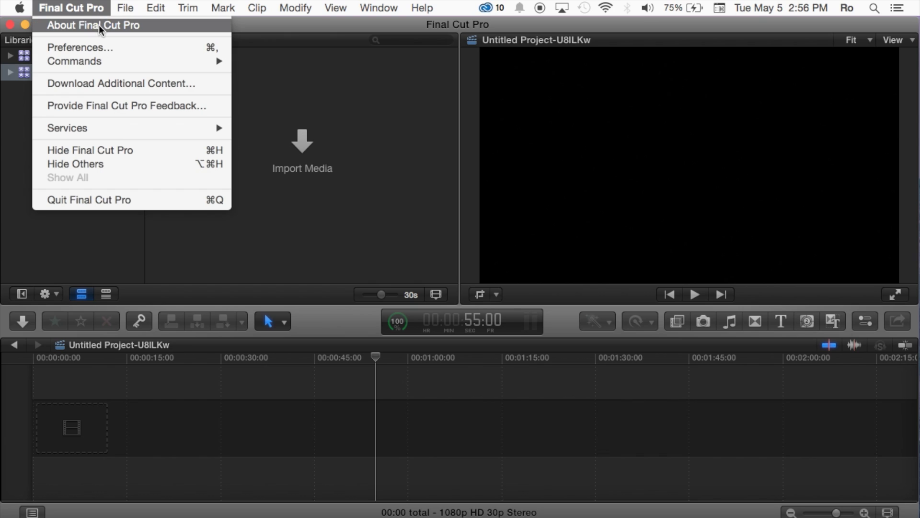
pyautogui.click(99, 26)
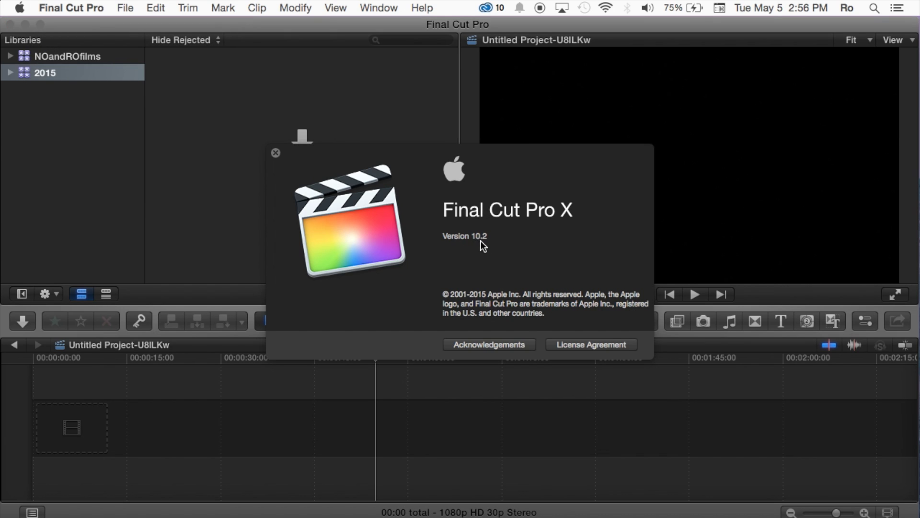
pyautogui.click(276, 153)
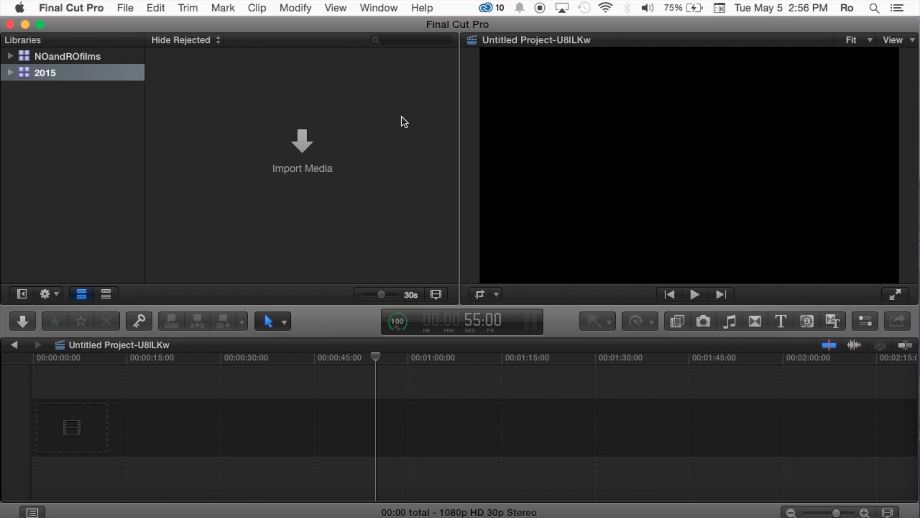
# Step: Use Window > Revert to Original Layout to restore the default window arrangement
pyautogui.click(378, 8)
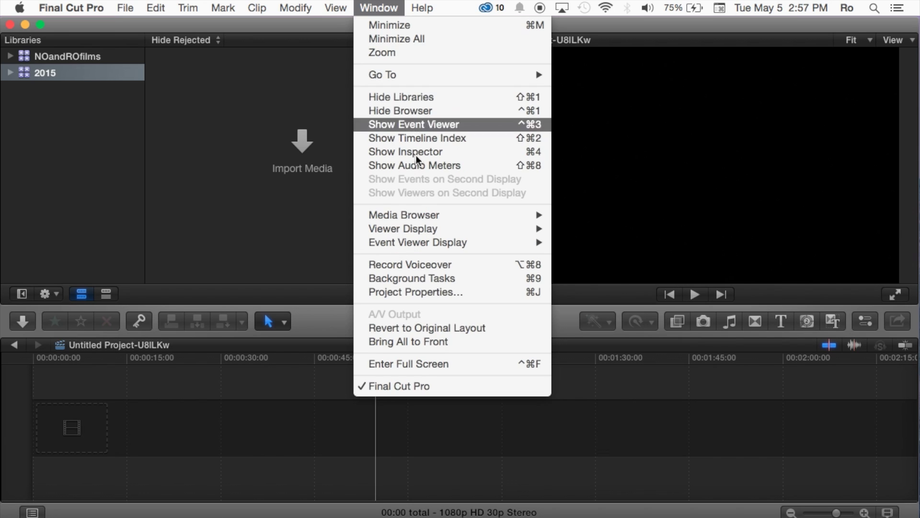
pyautogui.click(445, 327)
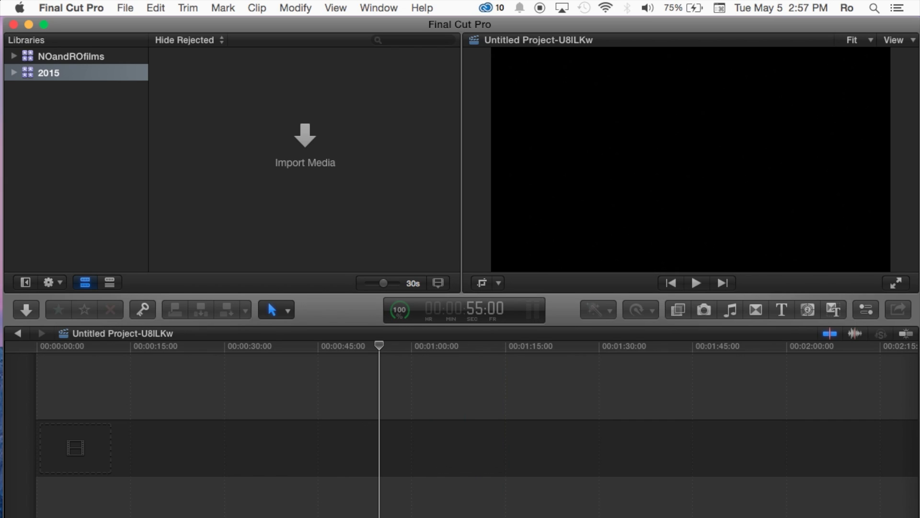
# Step: Raise the window's bottom edge so the status bar fits, then toggle the Libraries sidebar off and on
pyautogui.moveTo(485, 517)
pyautogui.mouseDown()
pyautogui.moveTo(490, 491)
pyautogui.moveTo(488, 517)
pyautogui.mouseUp()
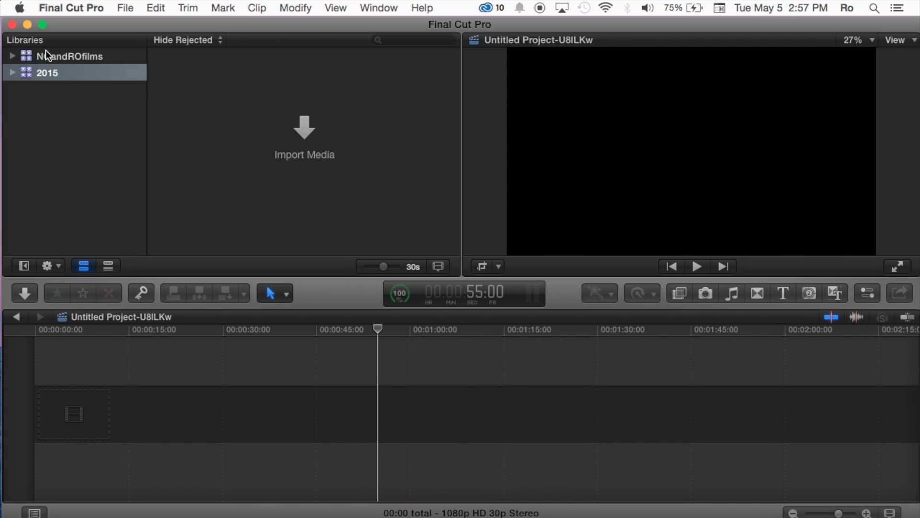
pyautogui.click(24, 266)
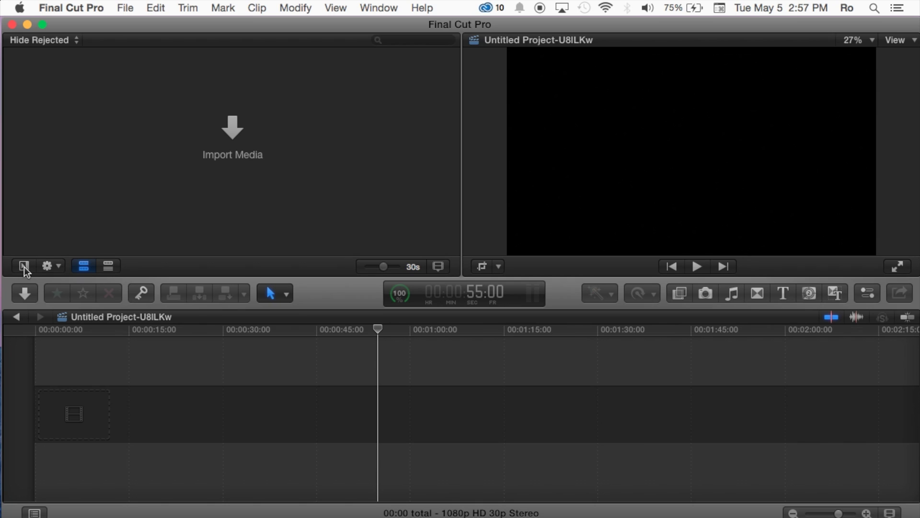
pyautogui.click(24, 266)
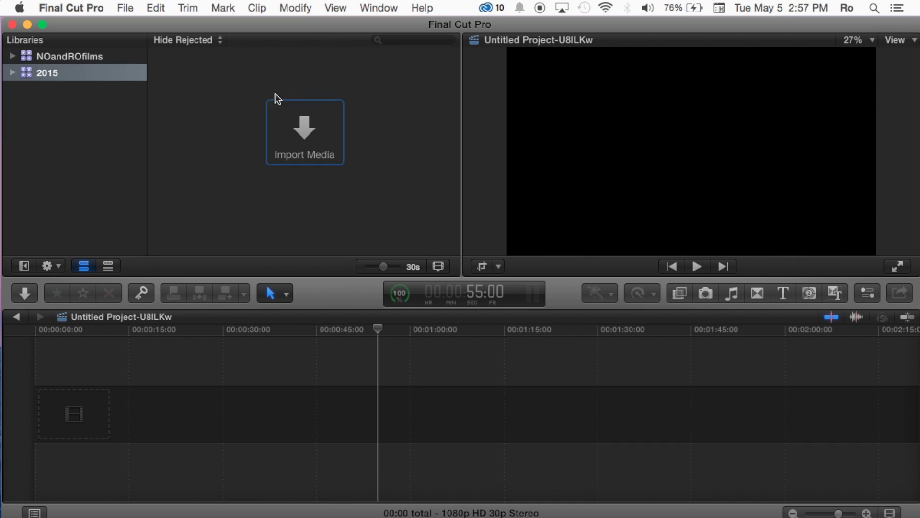
pyautogui.click(332, 156)
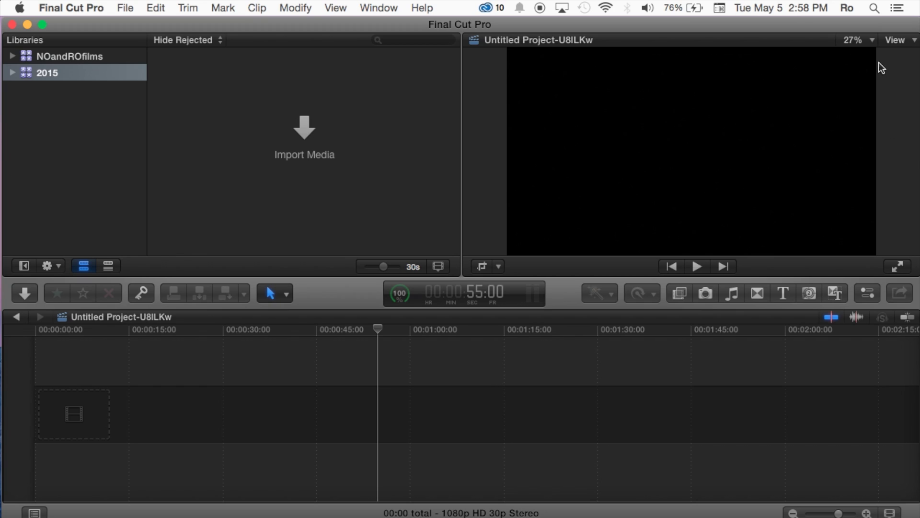
pyautogui.click(872, 40)
pyautogui.click(866, 58)
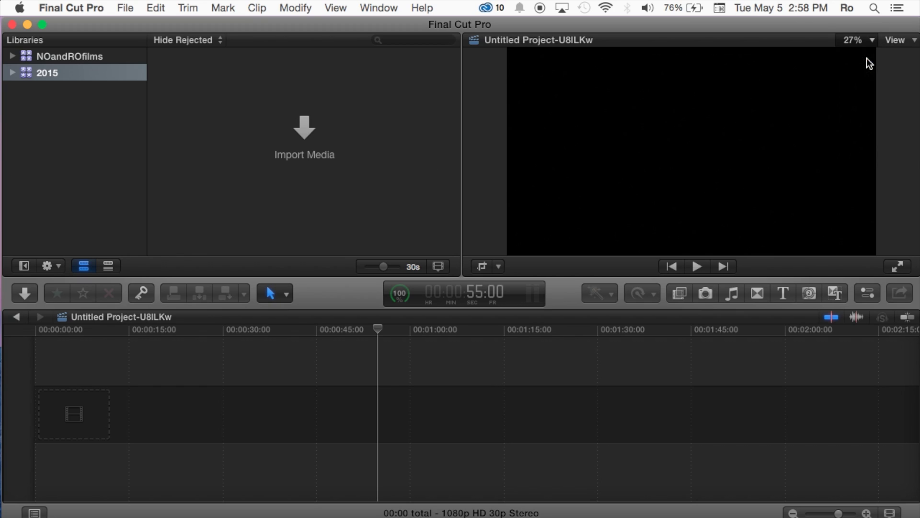
pyautogui.click(863, 45)
pyautogui.click(867, 56)
pyautogui.click(914, 40)
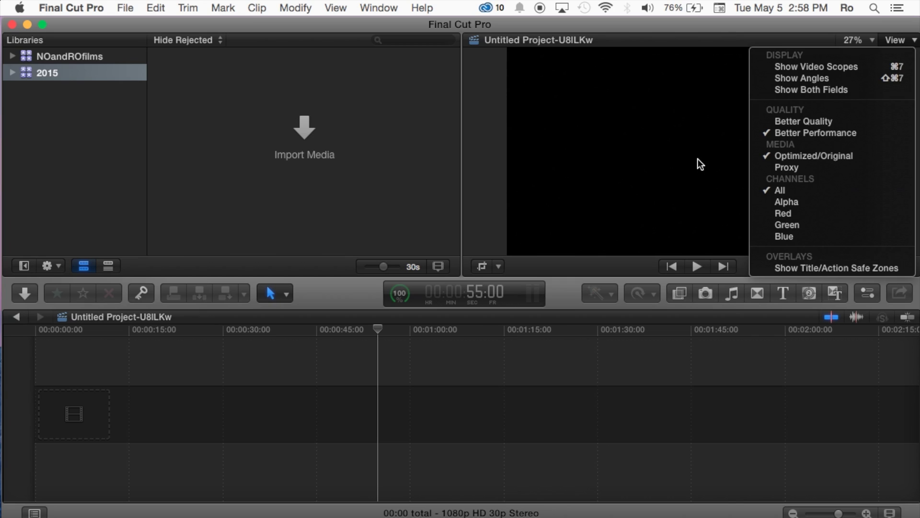
pyautogui.click(783, 134)
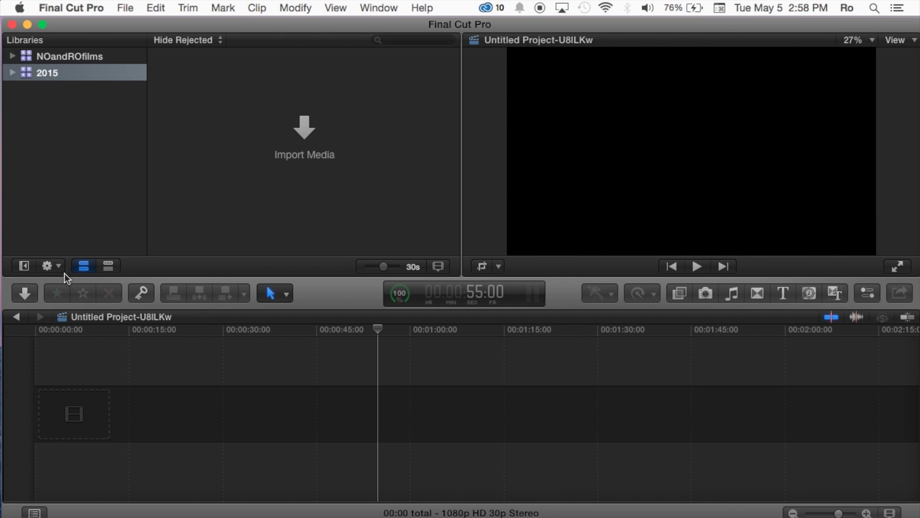
pyautogui.click(24, 266)
pyautogui.click(24, 265)
pyautogui.click(58, 266)
pyautogui.click(59, 265)
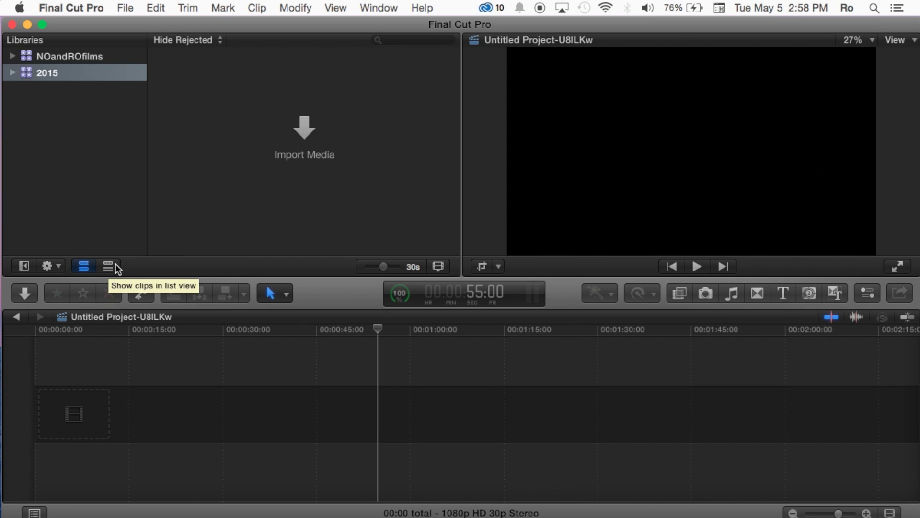
# Step: Enable Show Waveforms in Clip Appearance, then open and dismiss the viewer's Transform/Crop/Distort menu
pyautogui.click(385, 266)
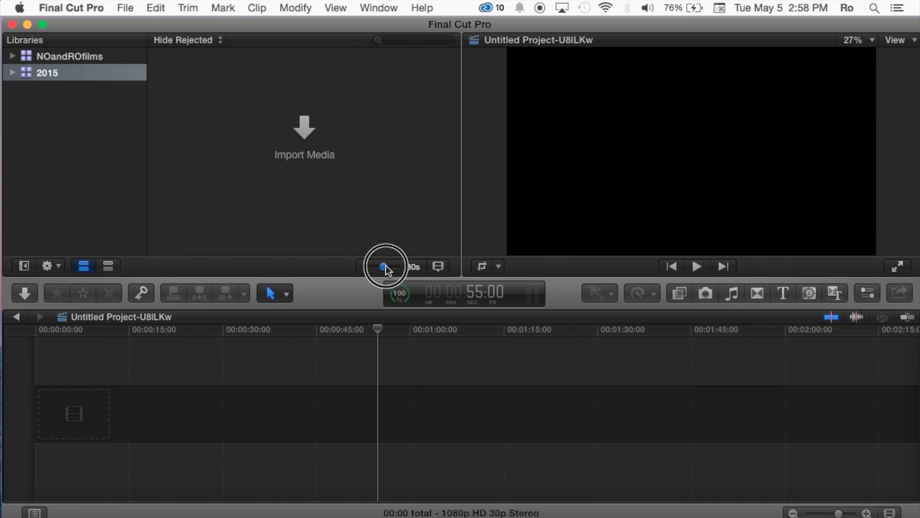
pyautogui.click(437, 267)
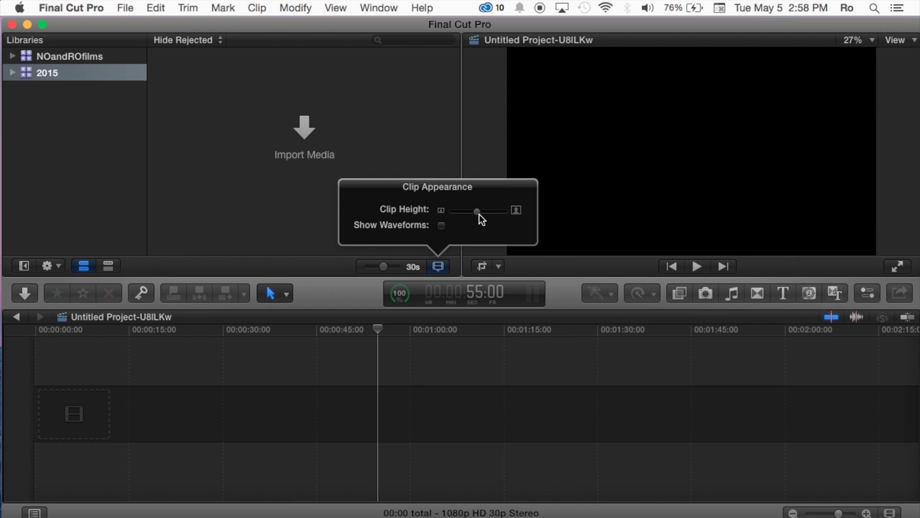
pyautogui.click(442, 225)
pyautogui.click(537, 261)
pyautogui.click(498, 267)
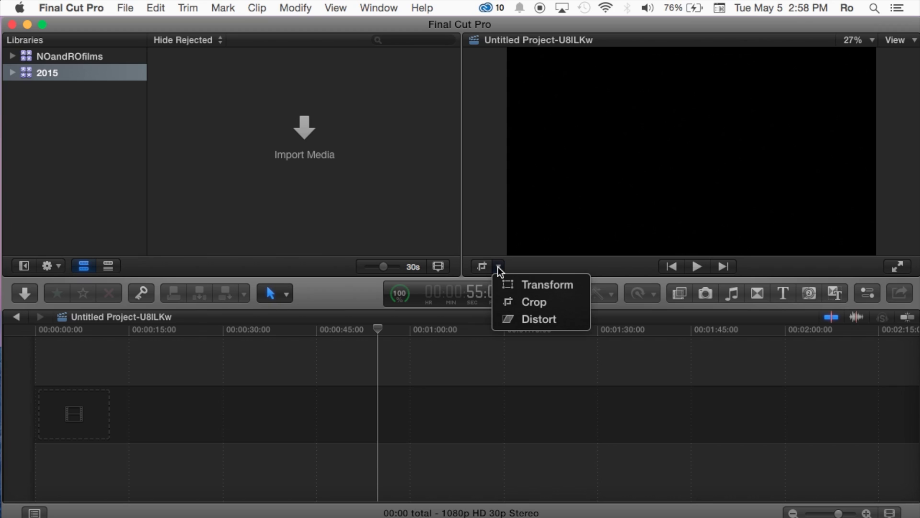
pyautogui.click(544, 263)
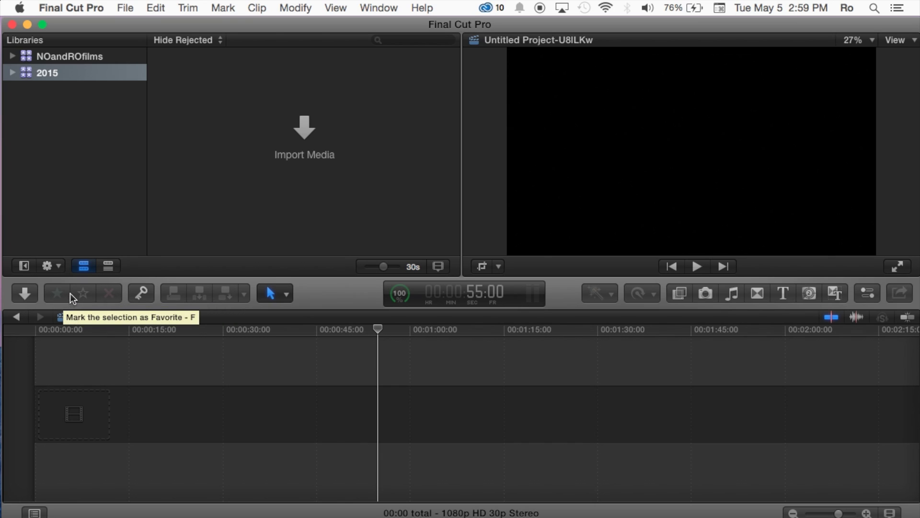
# Step: Open and close the Keyword Editor, then show the Tools pop-up with Select, Trim, Position and Blade
pyautogui.click(143, 292)
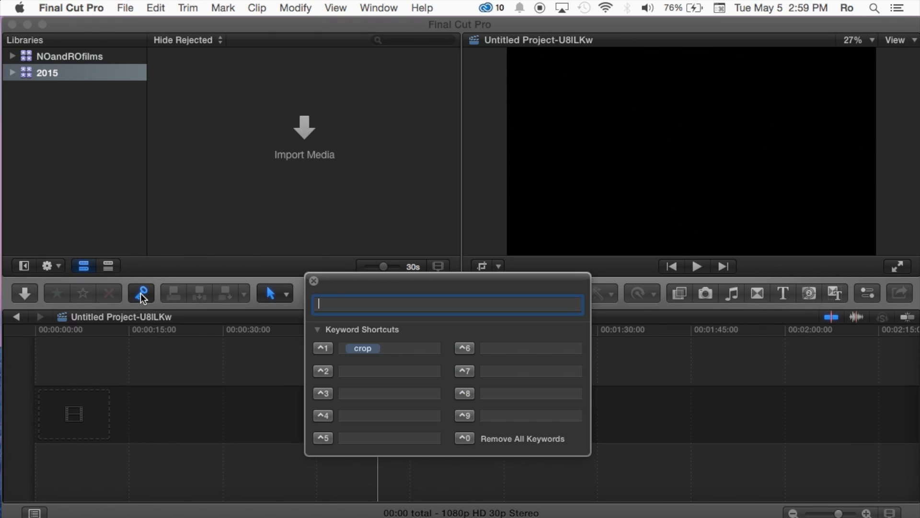
pyautogui.click(314, 280)
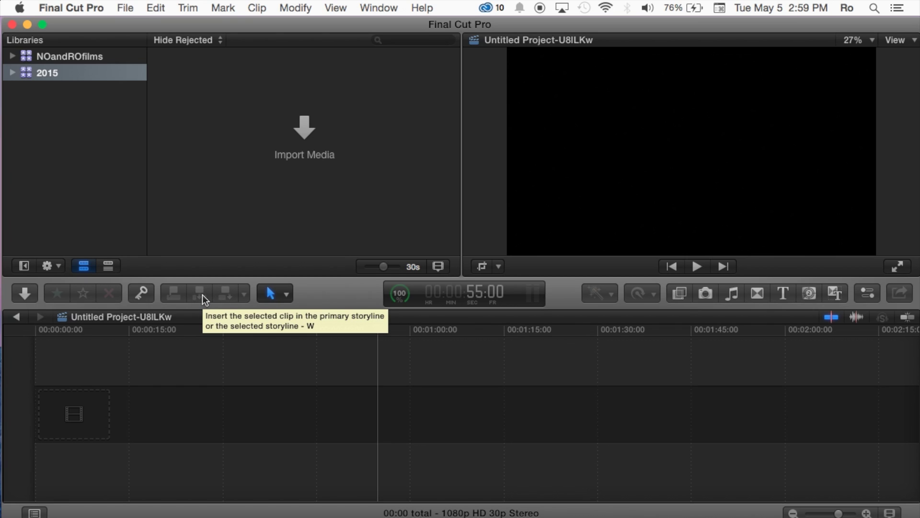
pyautogui.click(288, 294)
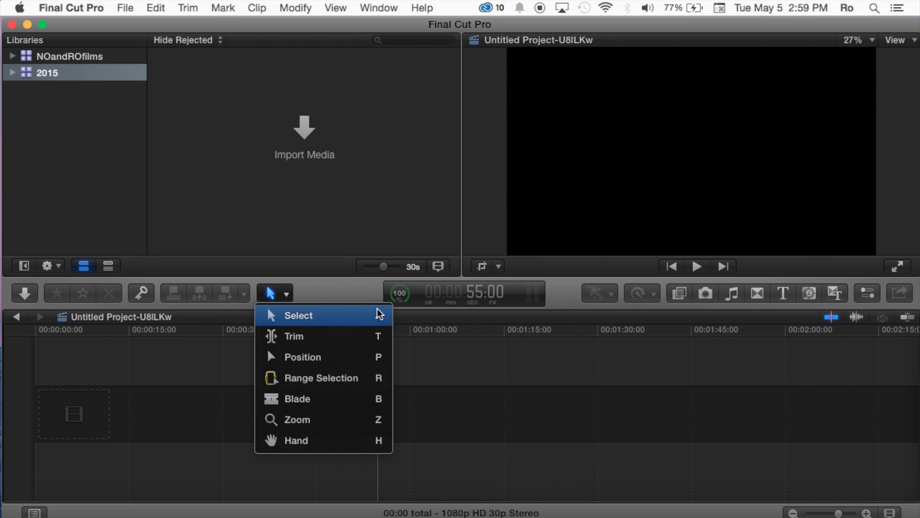
# Step: Scrub the playhead along the ruler, then enter timecode 10:00 to jump it to 10 seconds
pyautogui.click(354, 293)
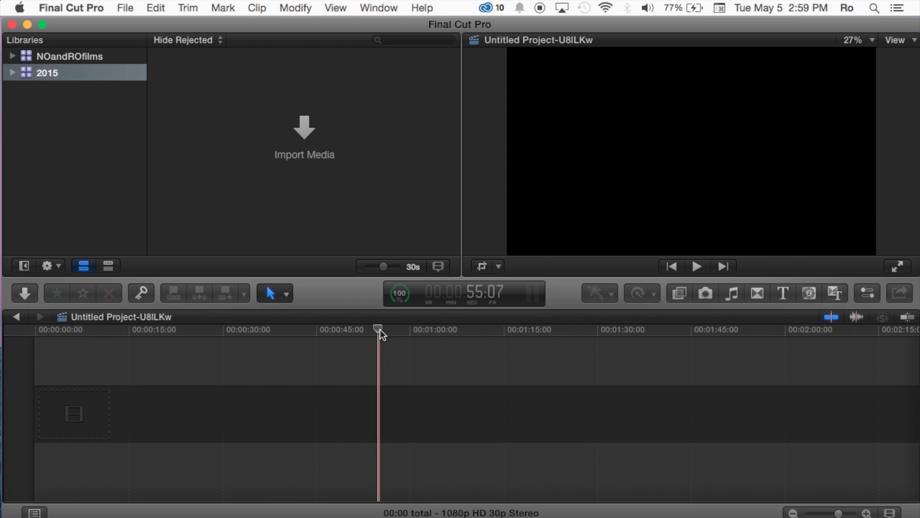
pyautogui.moveTo(379, 329); pyautogui.dragTo(268, 325)
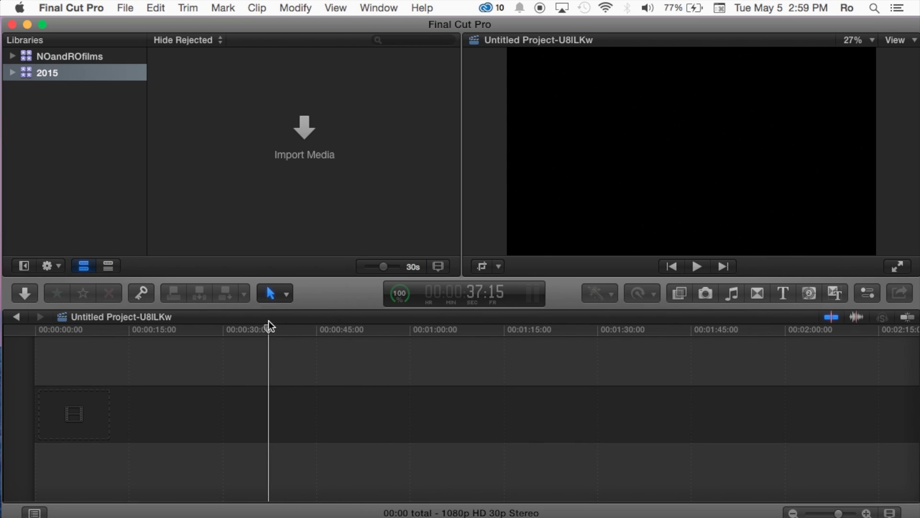
pyautogui.click(477, 290)
pyautogui.press('Return')
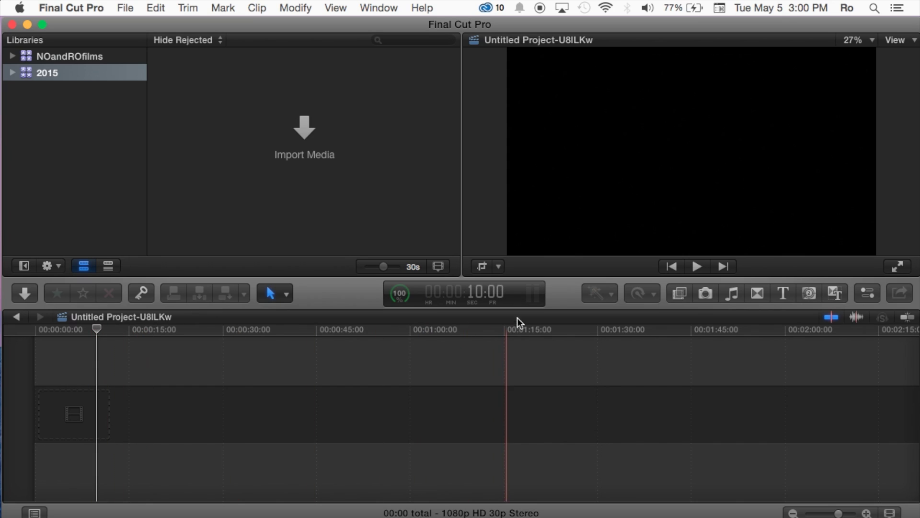
# Step: Check and close the background tasks status, then toggle the audio meters on, off and on again
pyautogui.click(401, 295)
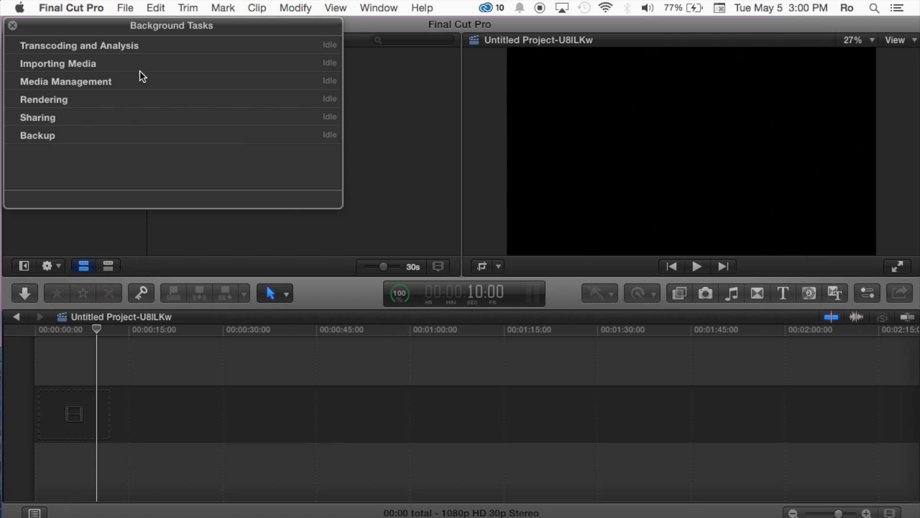
pyautogui.click(13, 25)
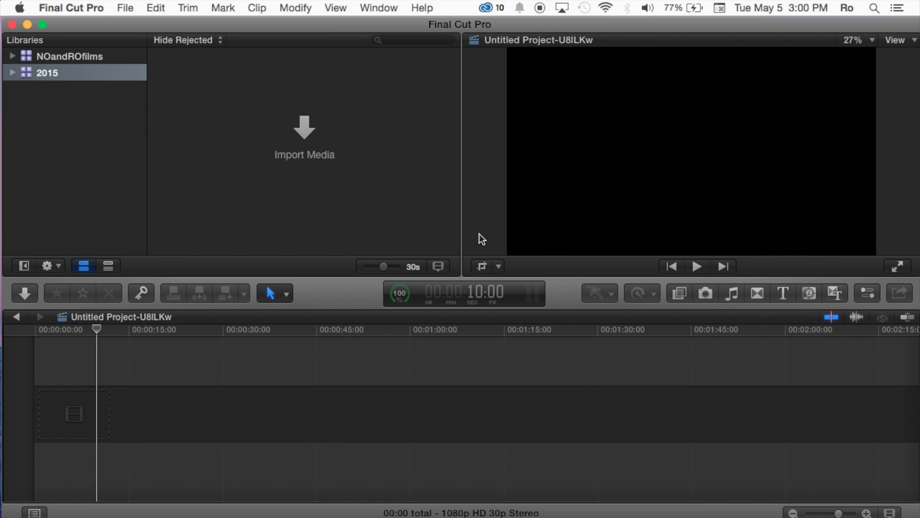
pyautogui.click(531, 298)
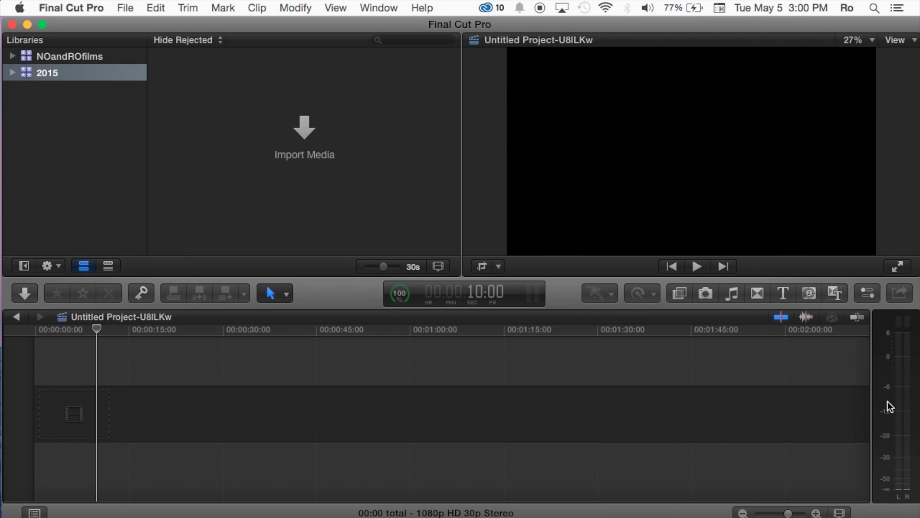
pyautogui.click(534, 298)
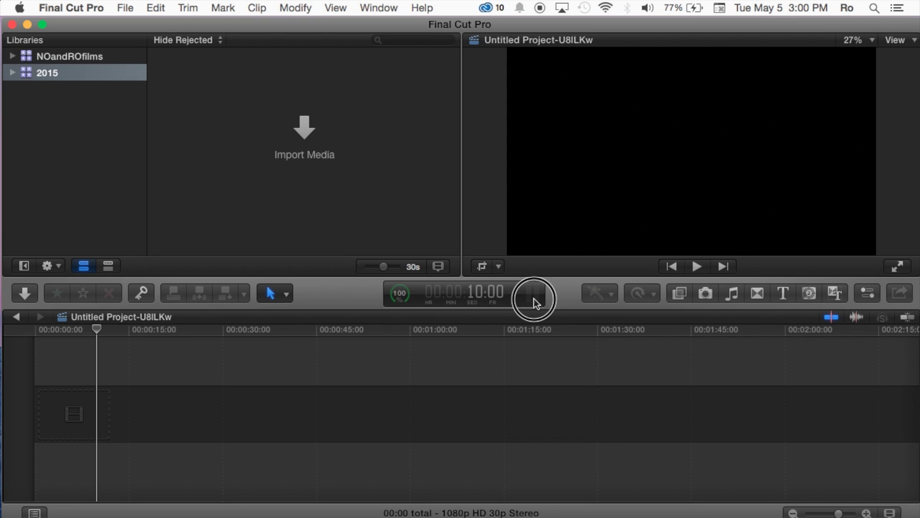
pyautogui.click(534, 298)
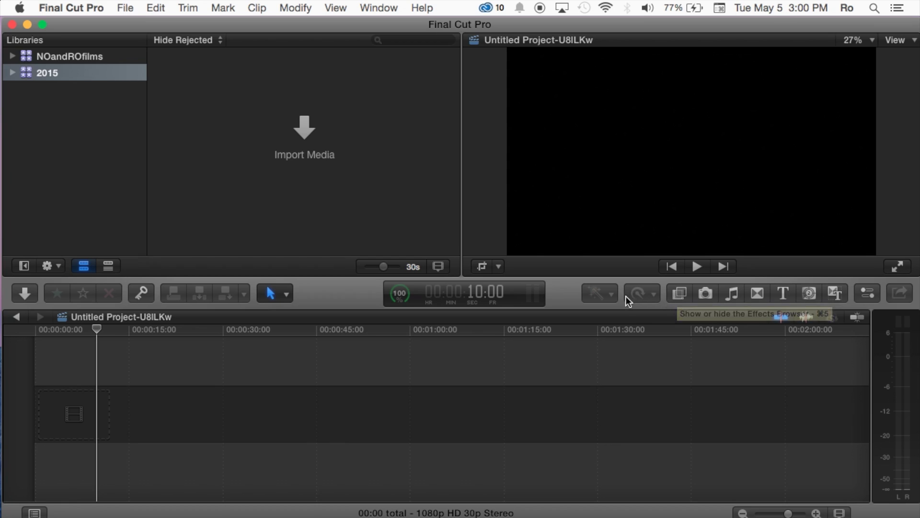
# Step: Browse the Photos and Music and Sound sources, picking the Final Cut Pro Sound Effects collection
pyautogui.click(681, 292)
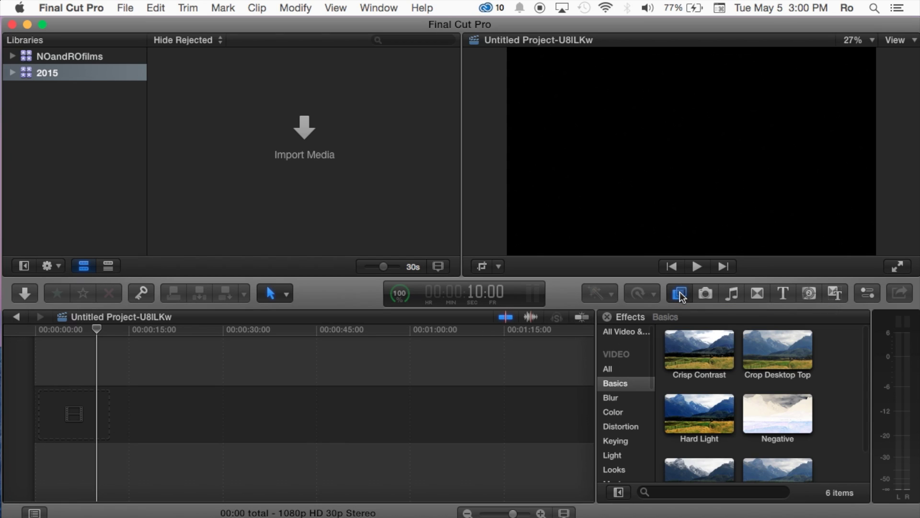
pyautogui.scroll(-3, 631, 414)
pyautogui.scroll(3, 632, 414)
pyautogui.click(708, 295)
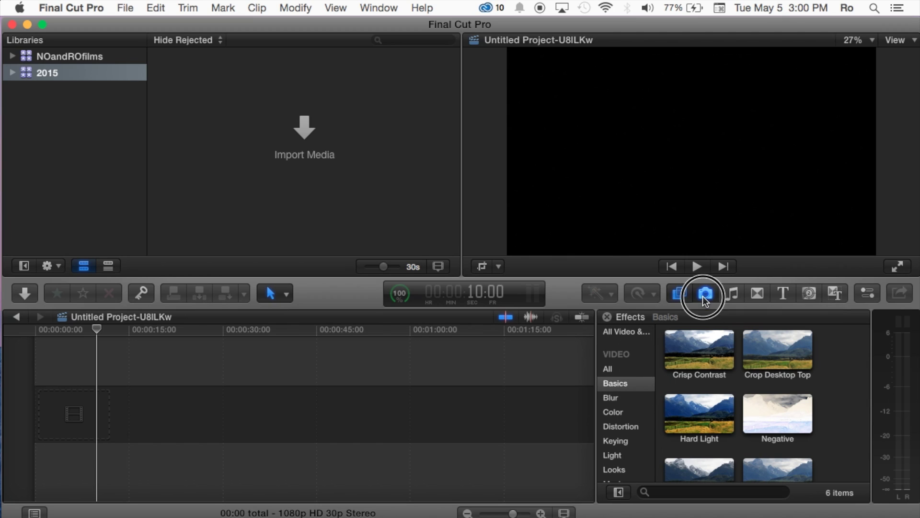
pyautogui.click(732, 295)
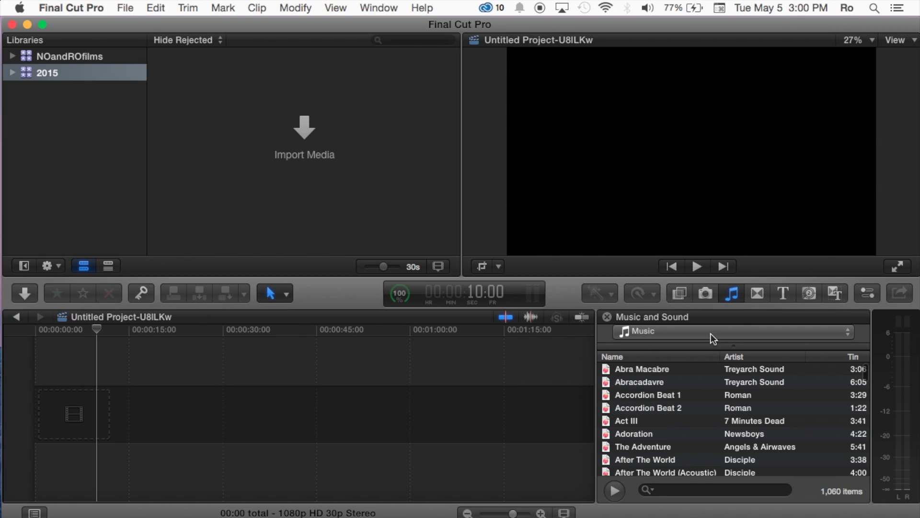
pyautogui.click(711, 333)
pyautogui.scroll(5, 721, 173)
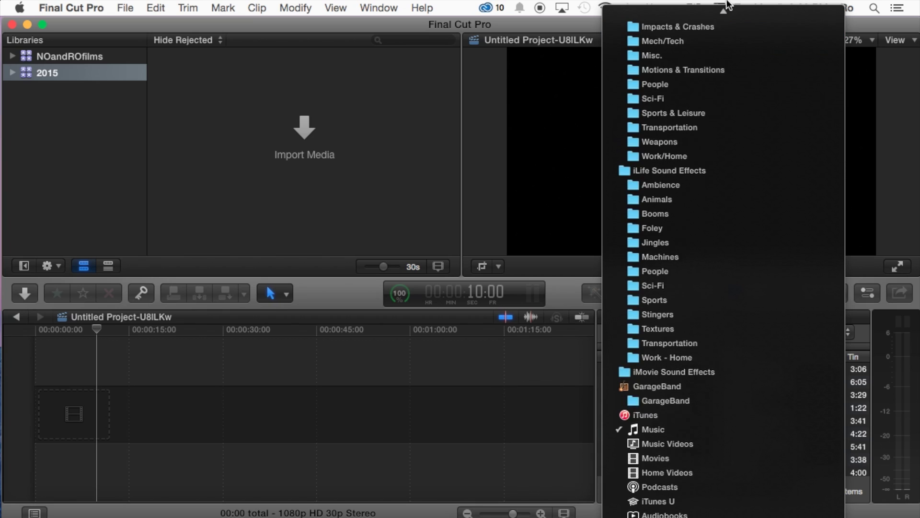
pyautogui.click(717, 17)
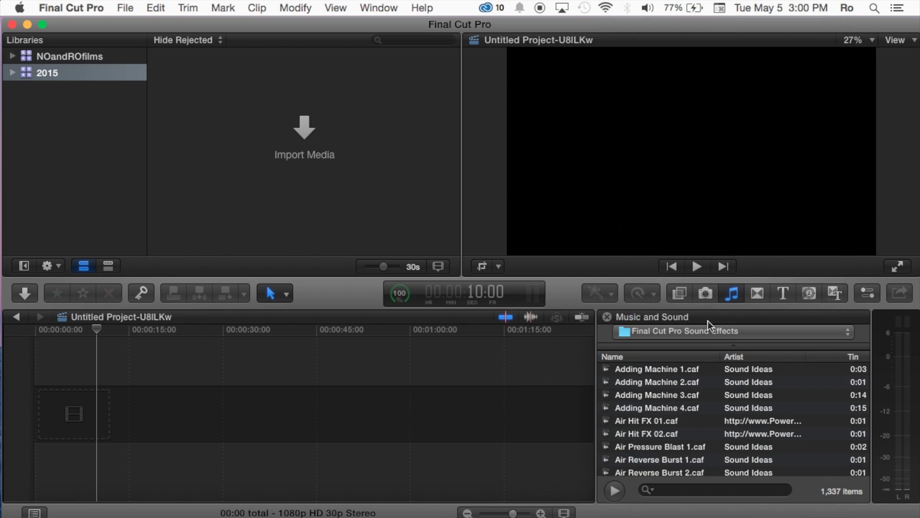
# Step: Look through Transitions and Titles, then Generators, filtering to Backgrounds before showing all 48
pyautogui.click(758, 292)
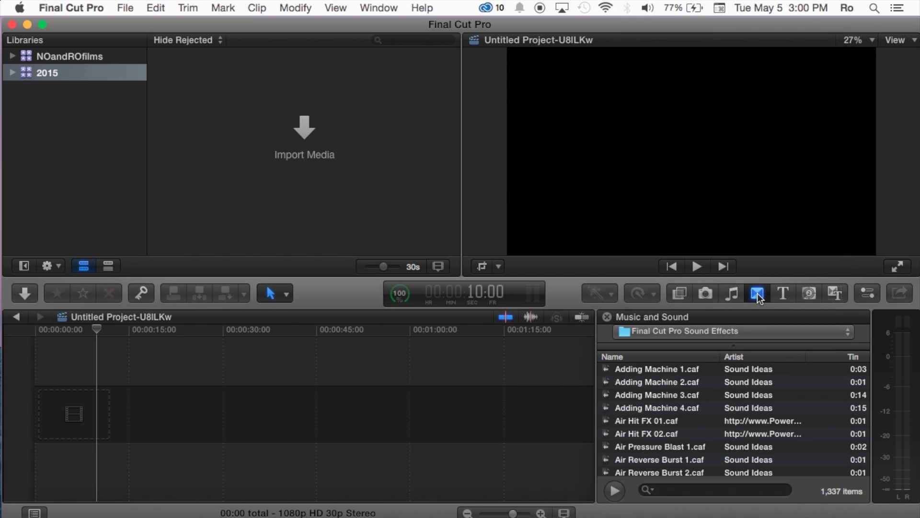
pyautogui.click(783, 293)
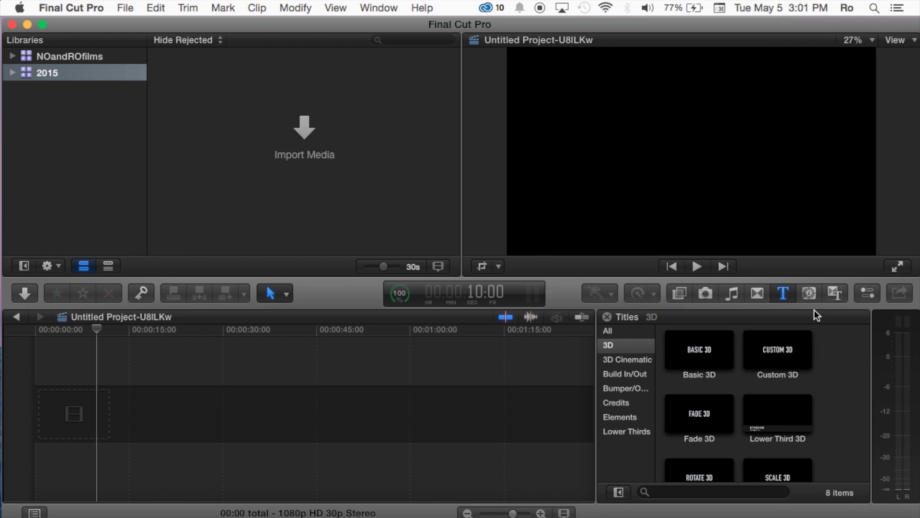
pyautogui.click(810, 293)
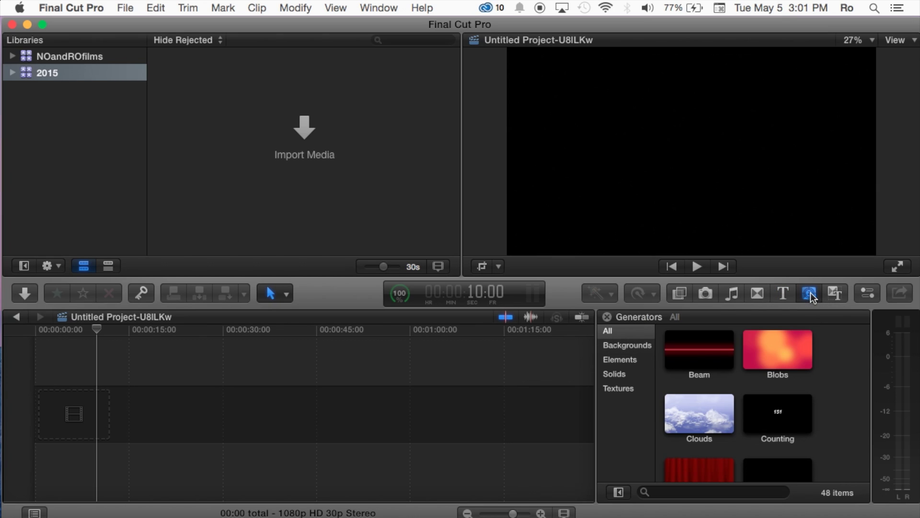
pyautogui.click(637, 345)
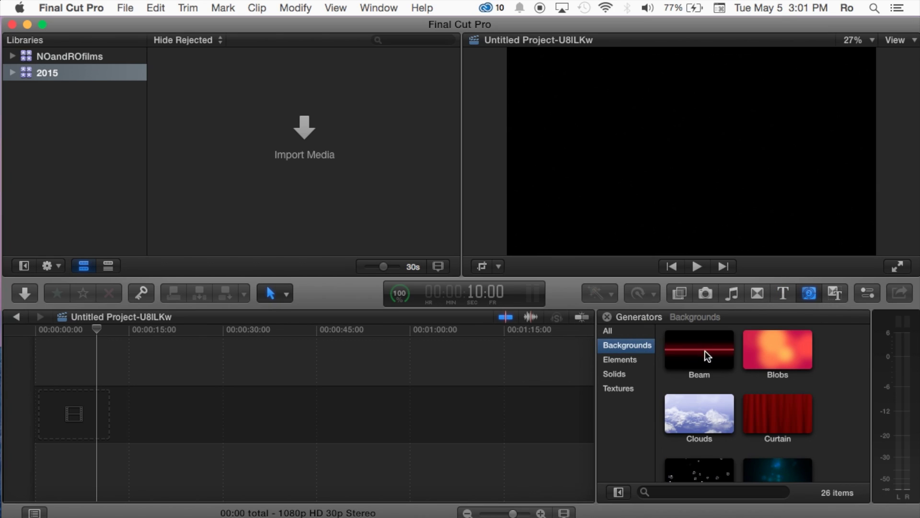
pyautogui.click(623, 332)
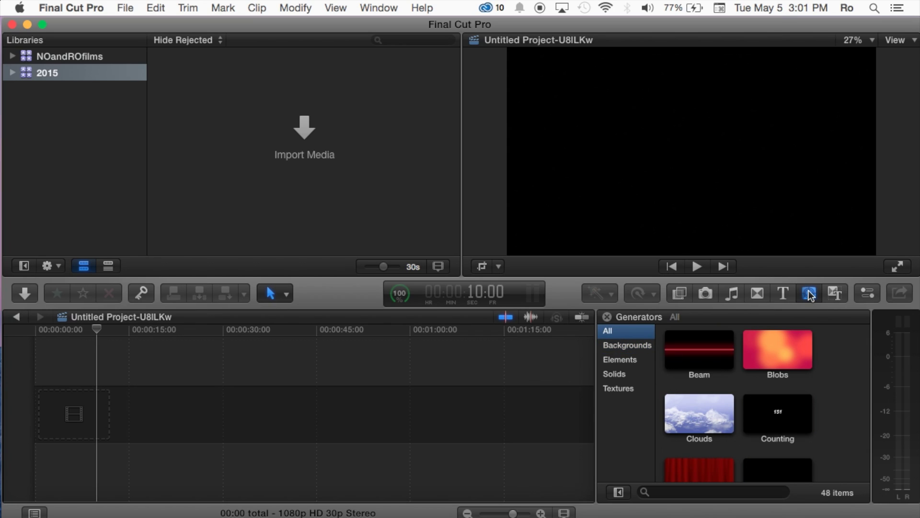
# Step: Open the Themes browser, view the Data and Comic Book categories, then show all 156 themes
pyautogui.click(835, 295)
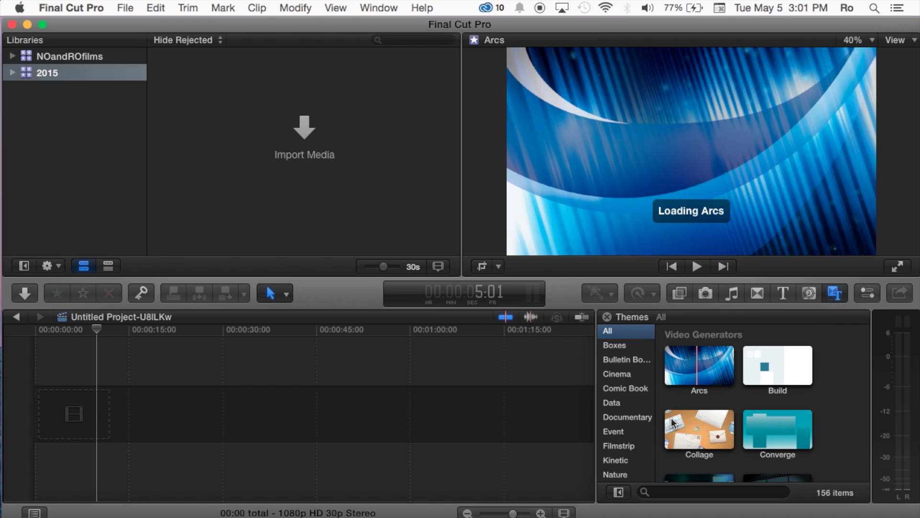
pyautogui.click(640, 402)
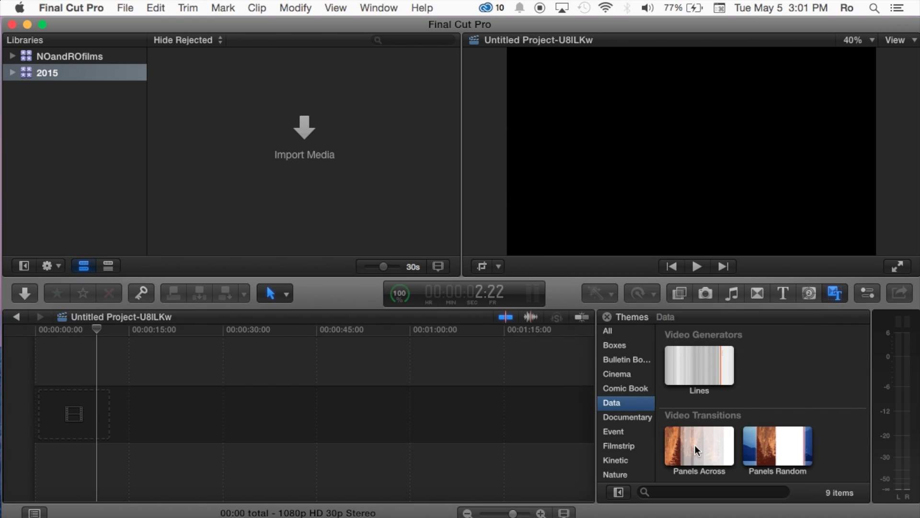
pyautogui.click(638, 390)
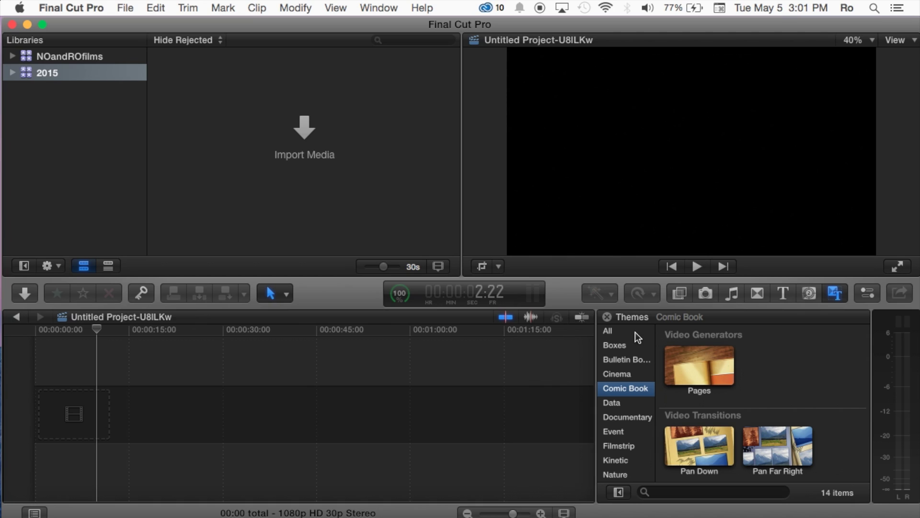
pyautogui.click(609, 331)
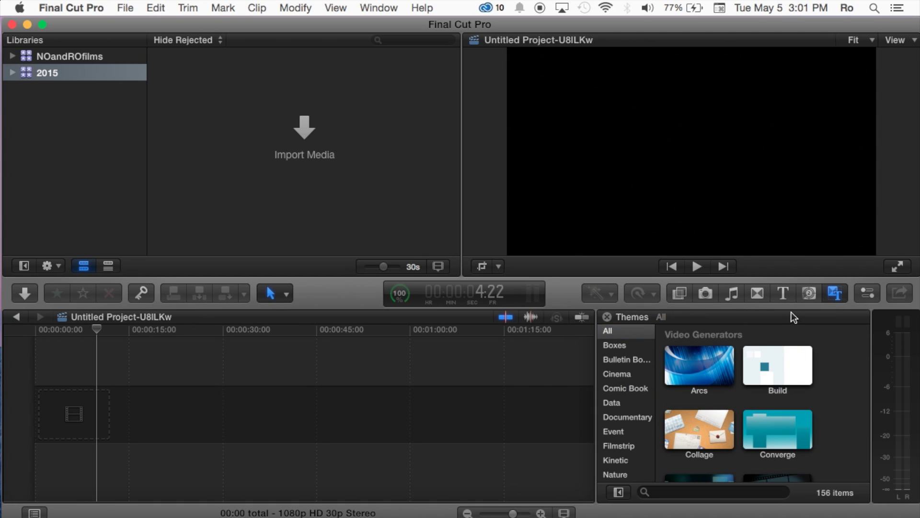
pyautogui.click(867, 294)
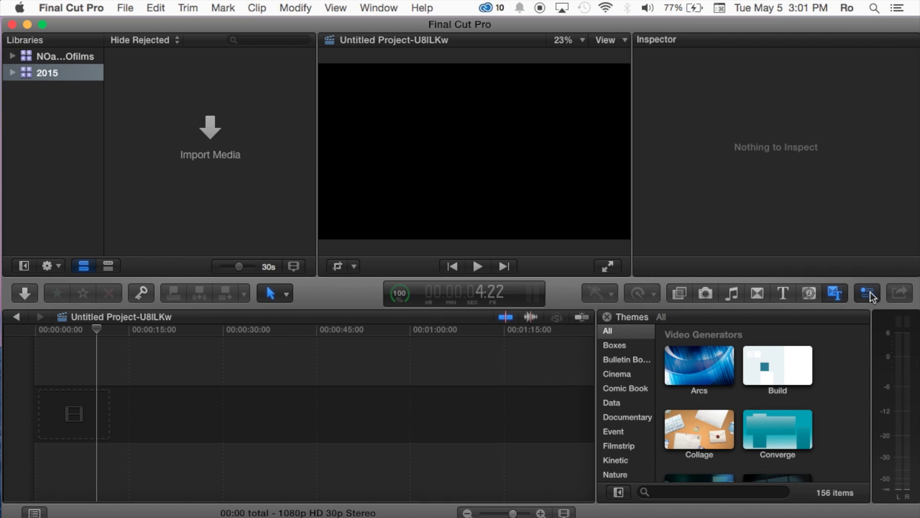
pyautogui.click(869, 296)
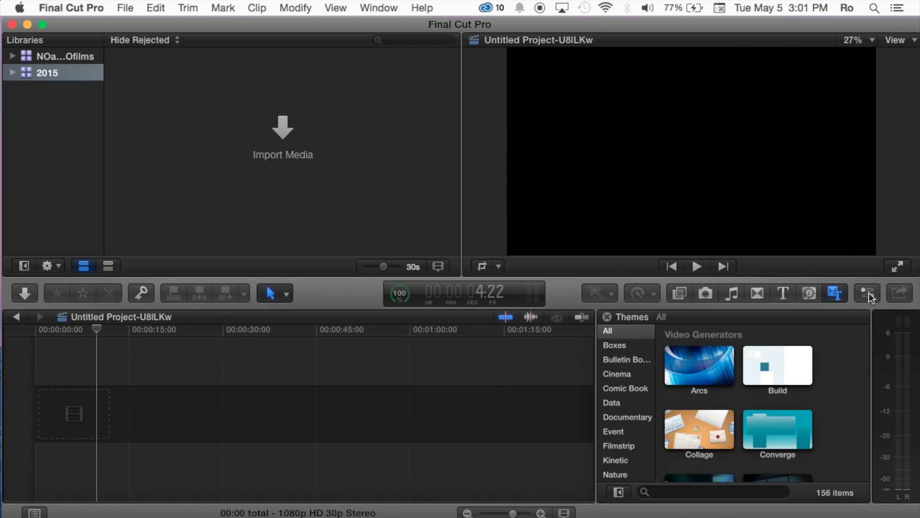
pyautogui.click(870, 293)
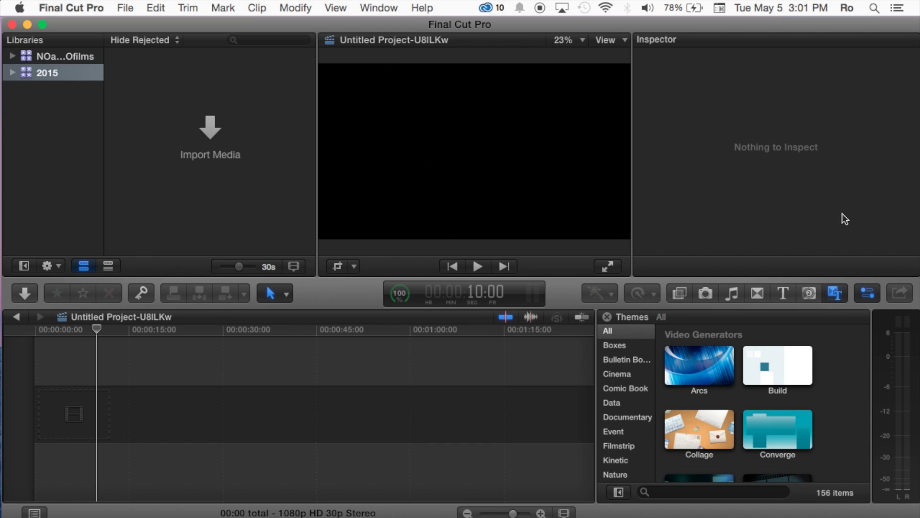
pyautogui.click(868, 293)
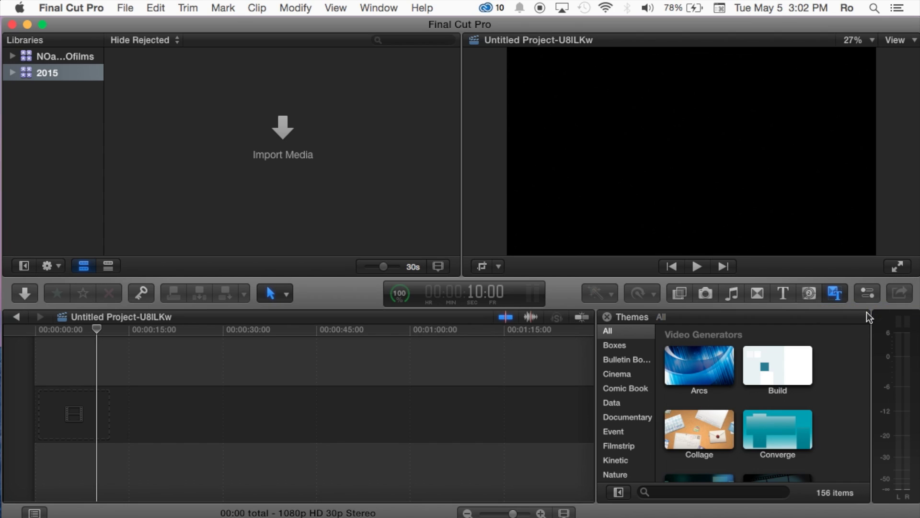
pyautogui.click(904, 291)
# Step: Hide the Themes browser to widen the timeline, then step the playhead along the ruler to about 2:00
pyautogui.click(837, 294)
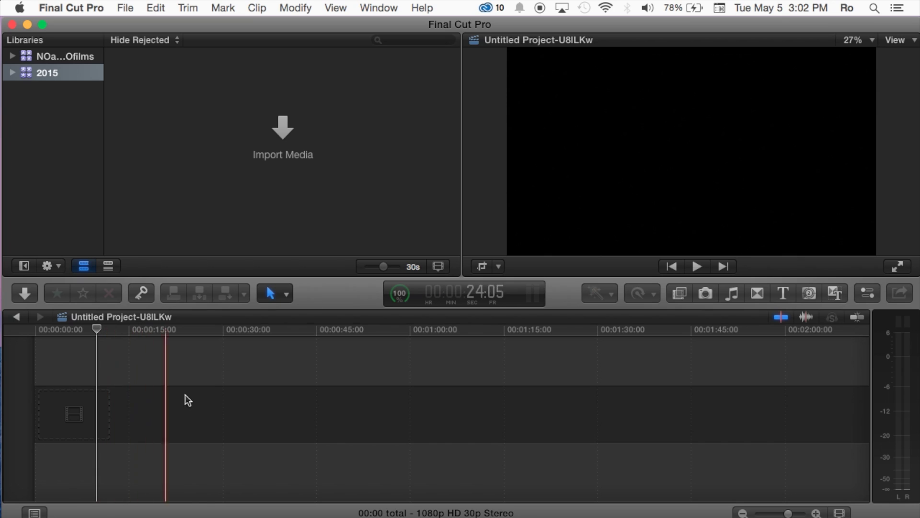
pyautogui.click(207, 379)
pyautogui.click(469, 355)
pyautogui.moveTo(470, 355); pyautogui.dragTo(239, 437)
pyautogui.click(237, 436)
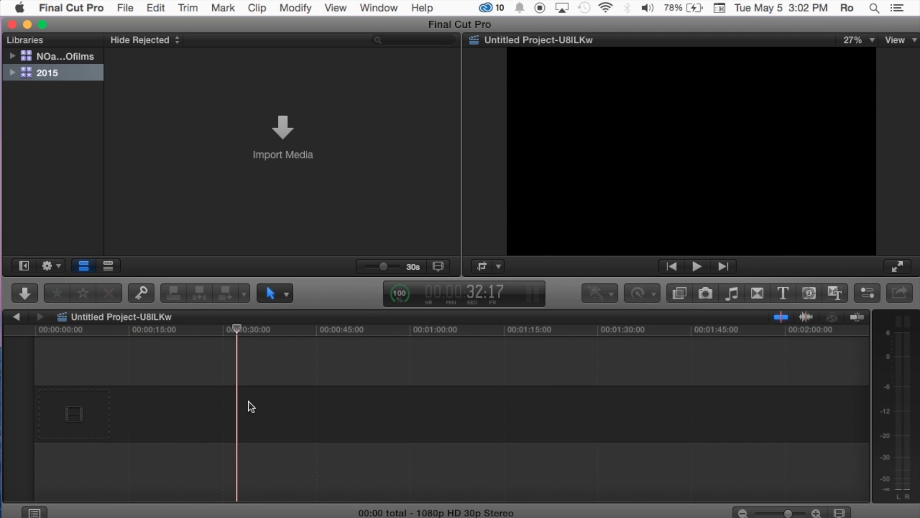
pyautogui.click(415, 386)
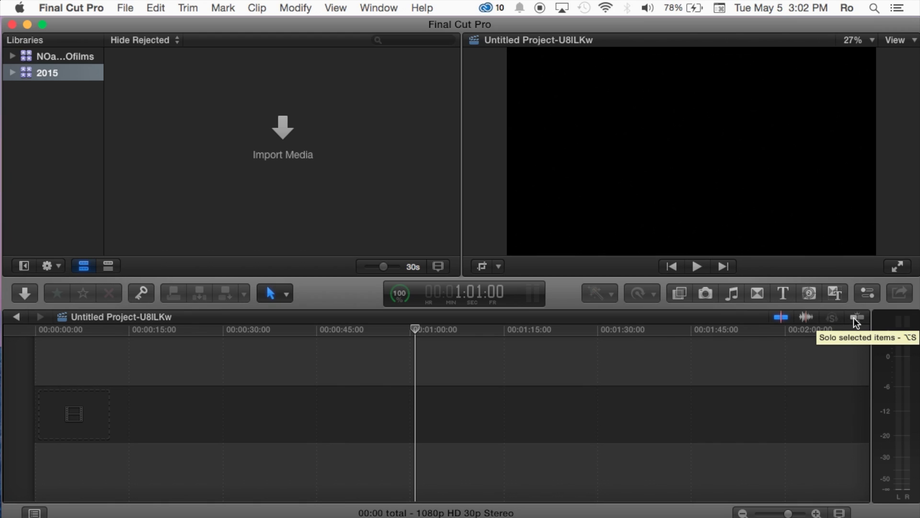
pyautogui.click(795, 375)
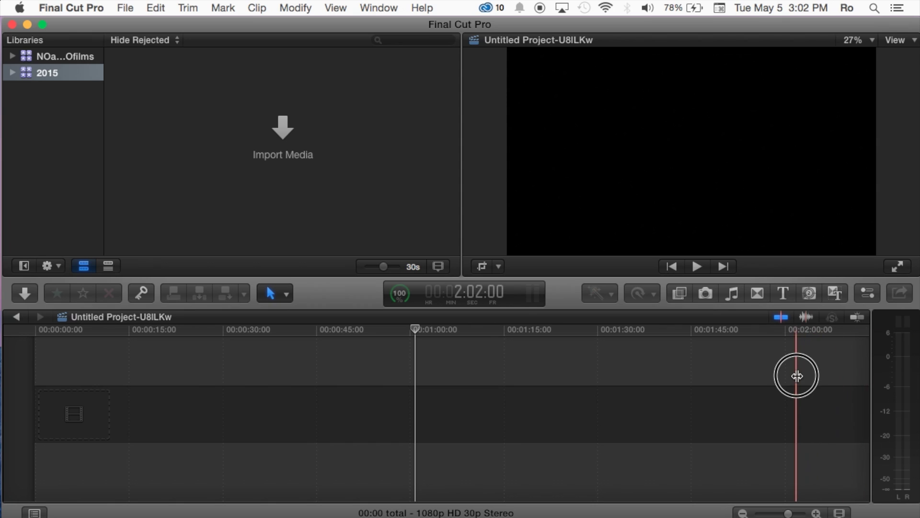
# Step: Open the Timeline Index and cycle its Video, Audio, Titles and All filters
pyautogui.click(34, 513)
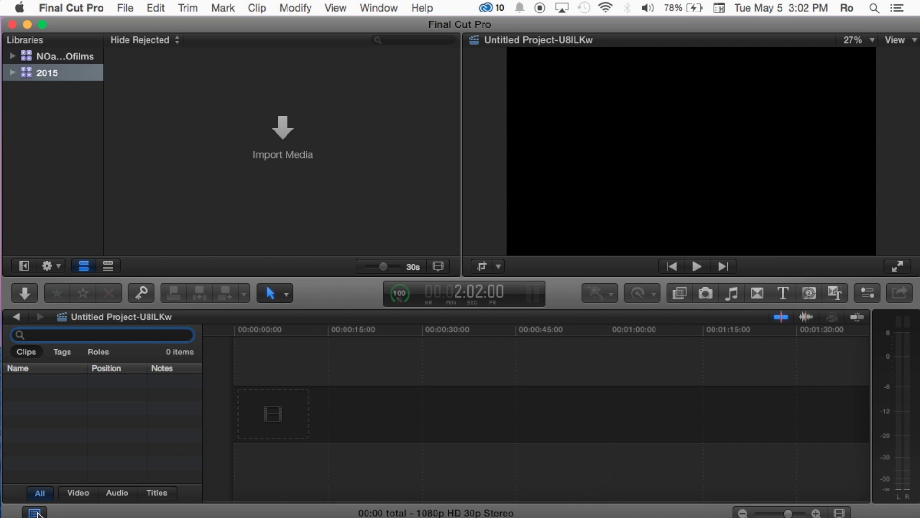
pyautogui.click(307, 366)
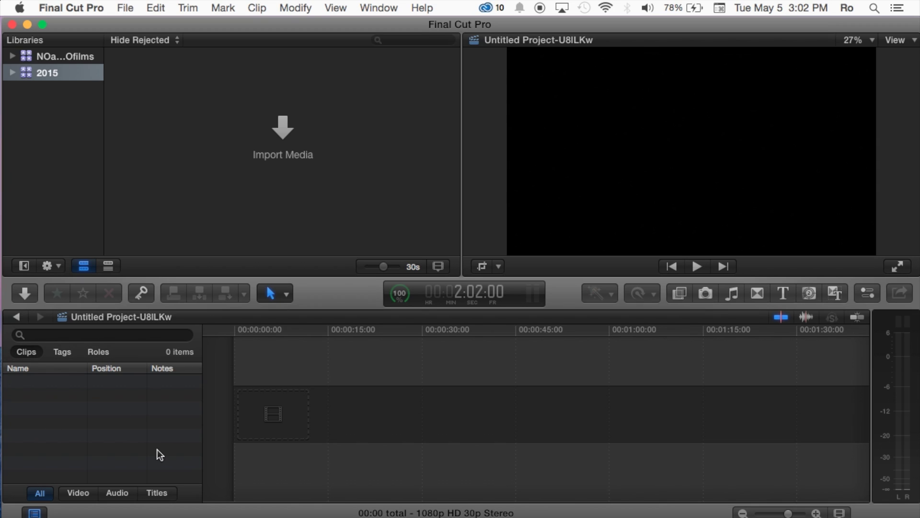
pyautogui.click(90, 495)
pyautogui.click(117, 492)
pyautogui.click(156, 493)
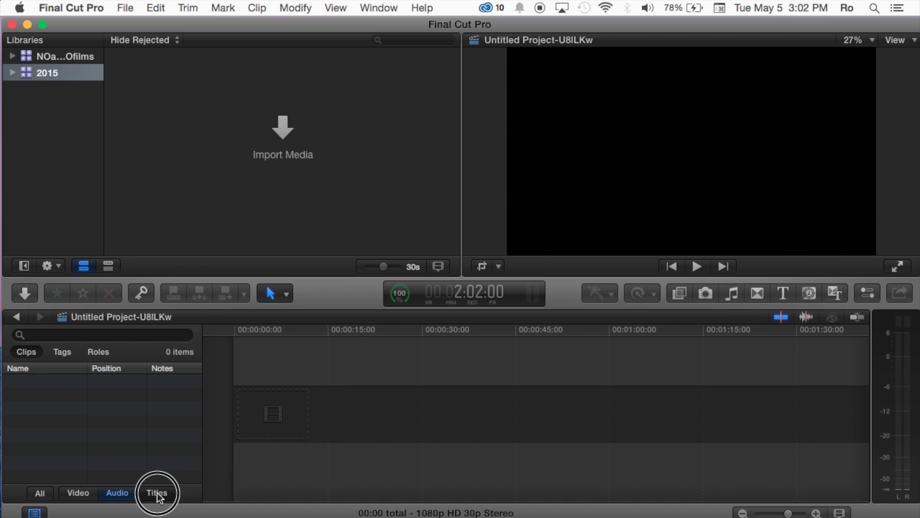
pyautogui.click(40, 495)
# Step: Toggle the Timeline Index off and back on, returning focus to the timeline
pyautogui.click(37, 512)
pyautogui.click(37, 512)
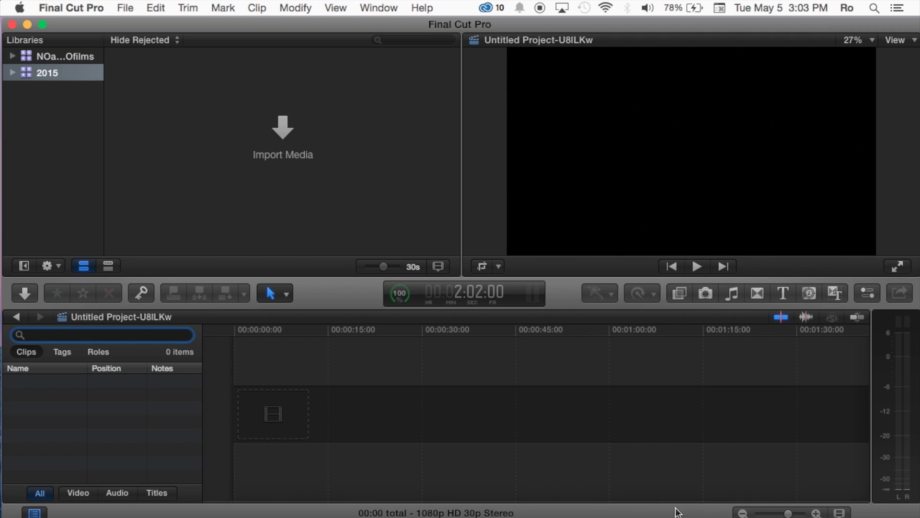
pyautogui.click(392, 499)
# Step: Hide the Timeline Index and adjust the timeline zoom level
pyautogui.click(34, 513)
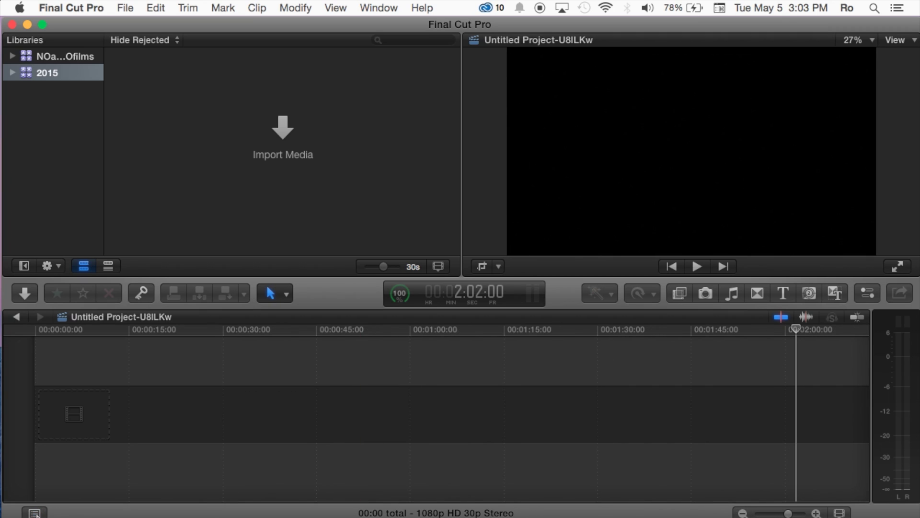
pyautogui.moveTo(790, 514)
pyautogui.mouseDown()
pyautogui.moveTo(763, 513)
pyautogui.moveTo(786, 513)
pyautogui.mouseUp()
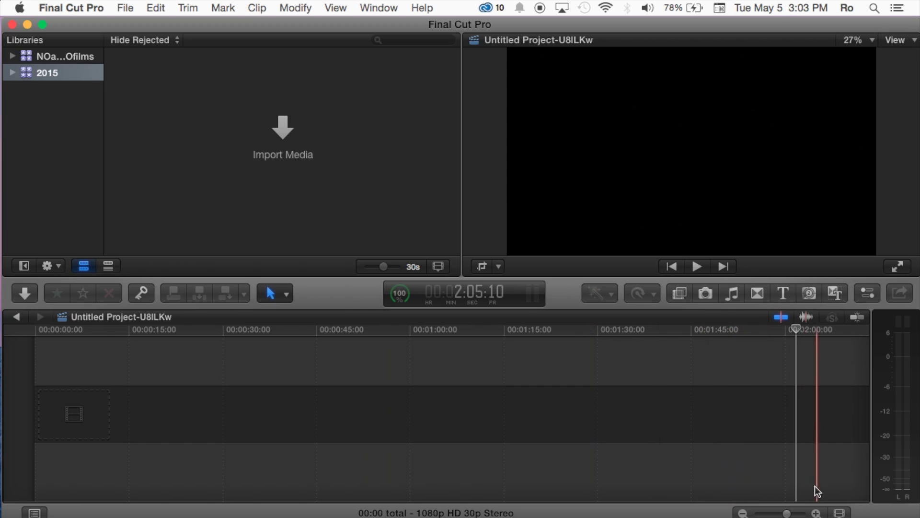
pyautogui.click(782, 512)
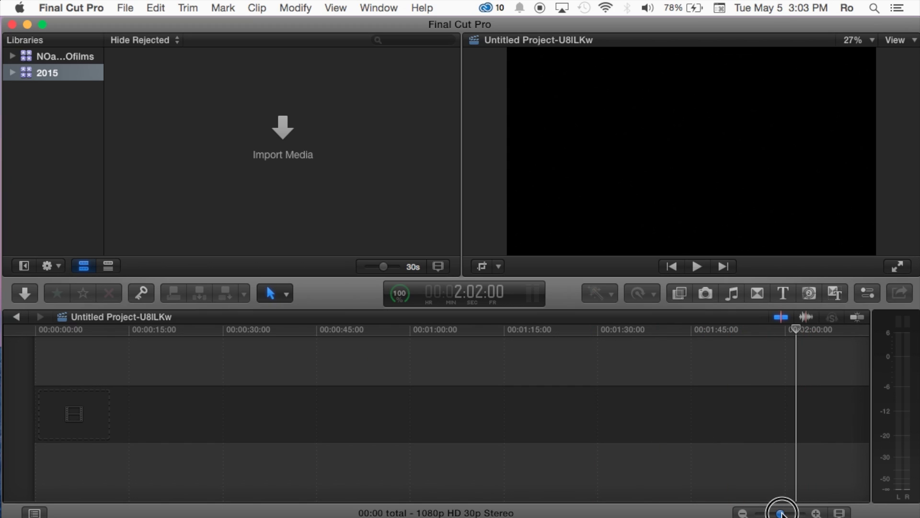
# Step: Keep clip labels as Clip Names or Angles, then park the playhead near 35 seconds
pyautogui.click(839, 513)
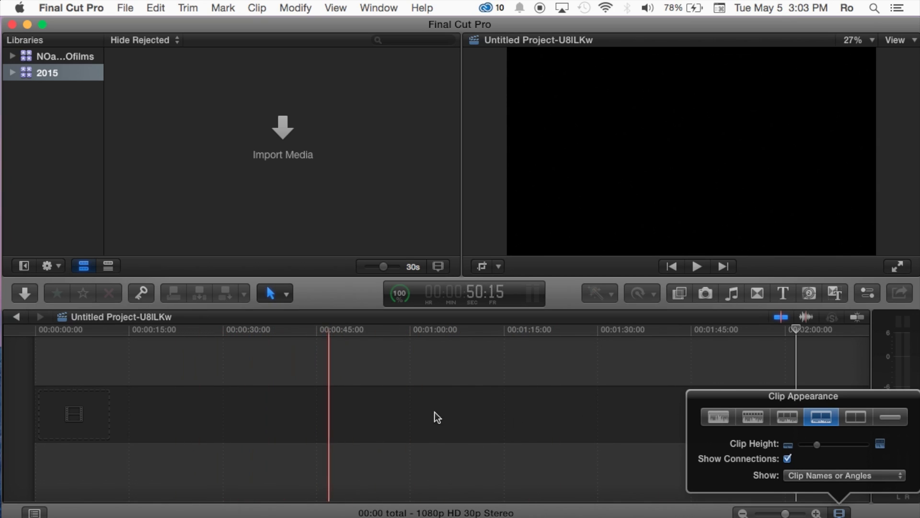
pyautogui.click(897, 476)
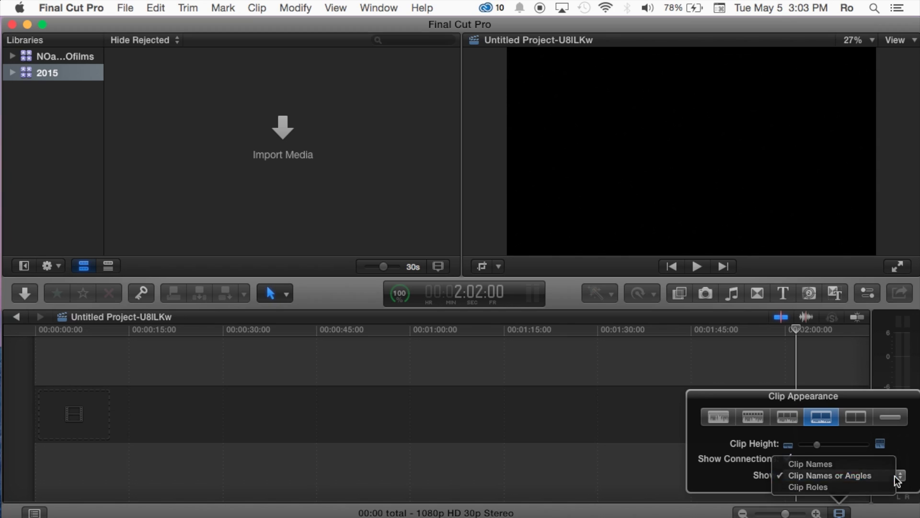
pyautogui.click(839, 476)
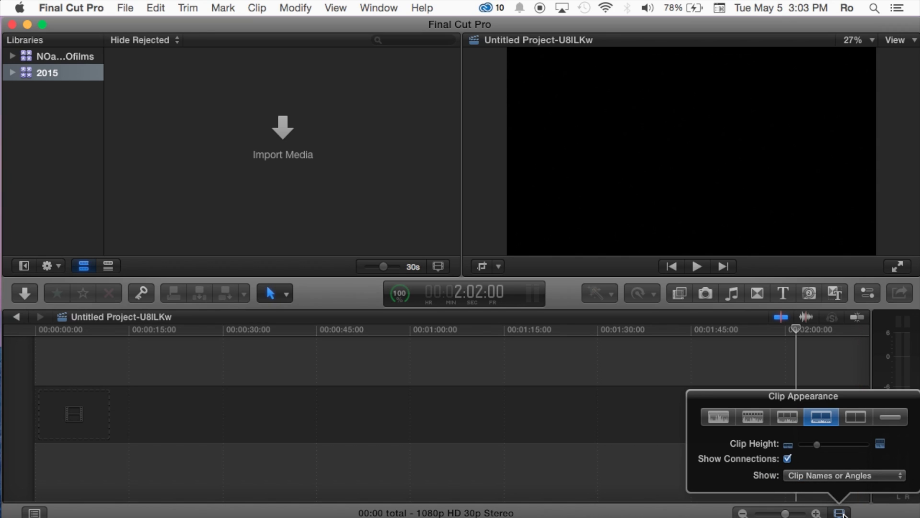
pyautogui.click(841, 512)
pyautogui.click(691, 392)
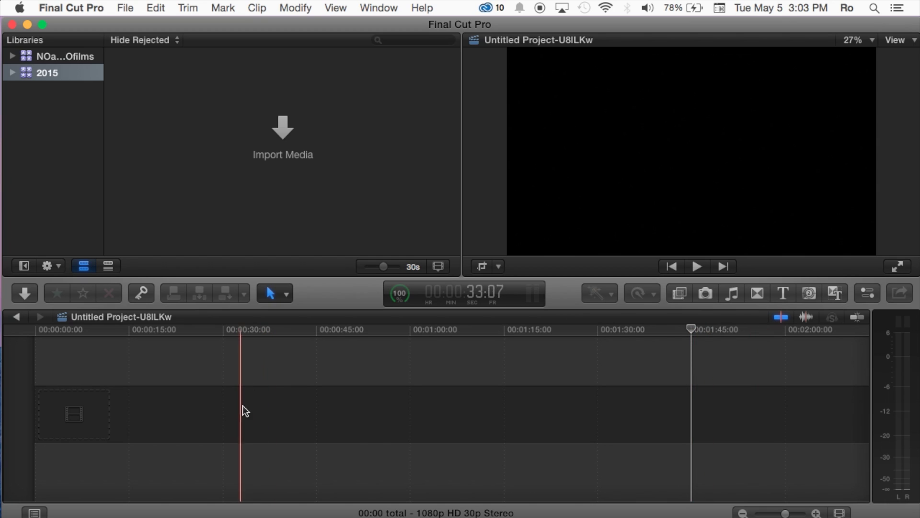
pyautogui.click(257, 398)
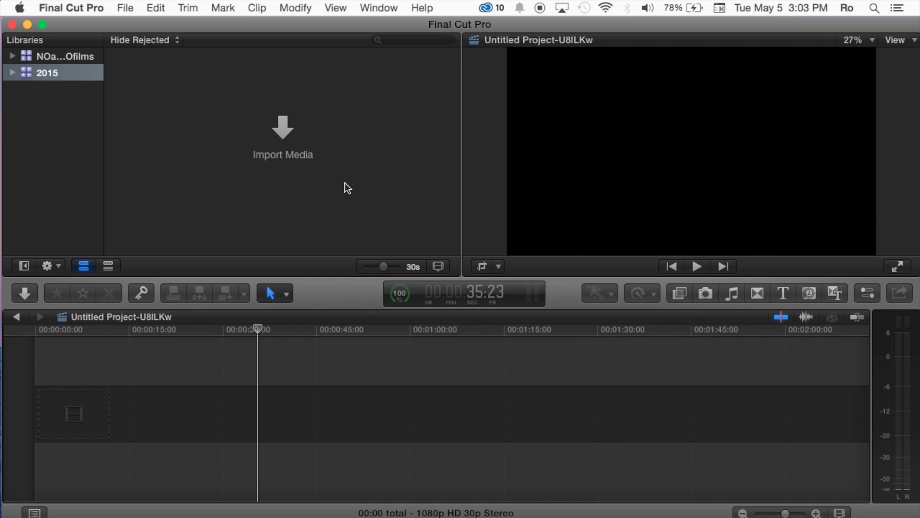